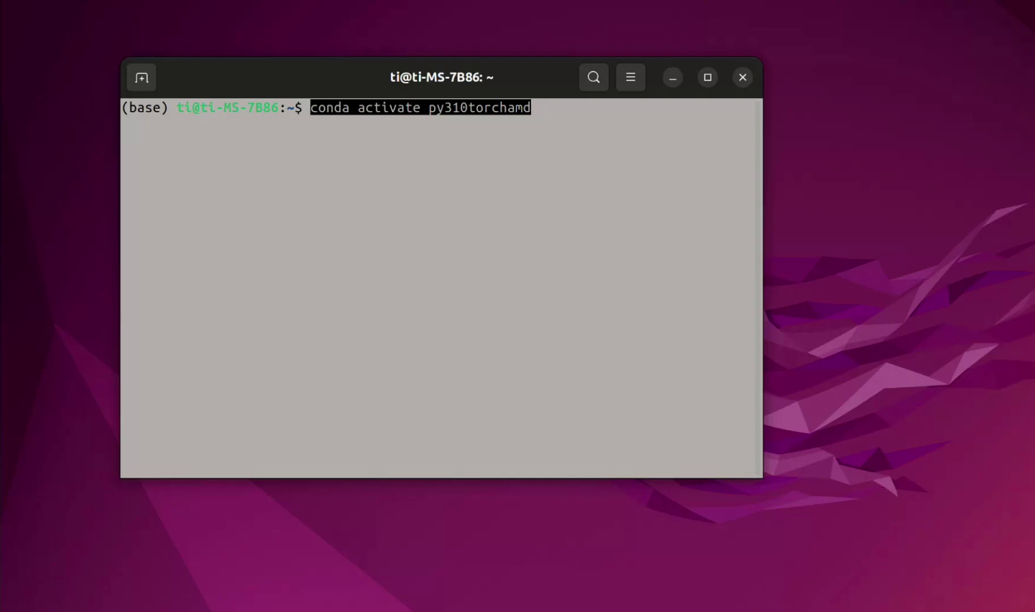
Step: Activate the py310torchamd conda environment and list its installed pip packages
key(Return)
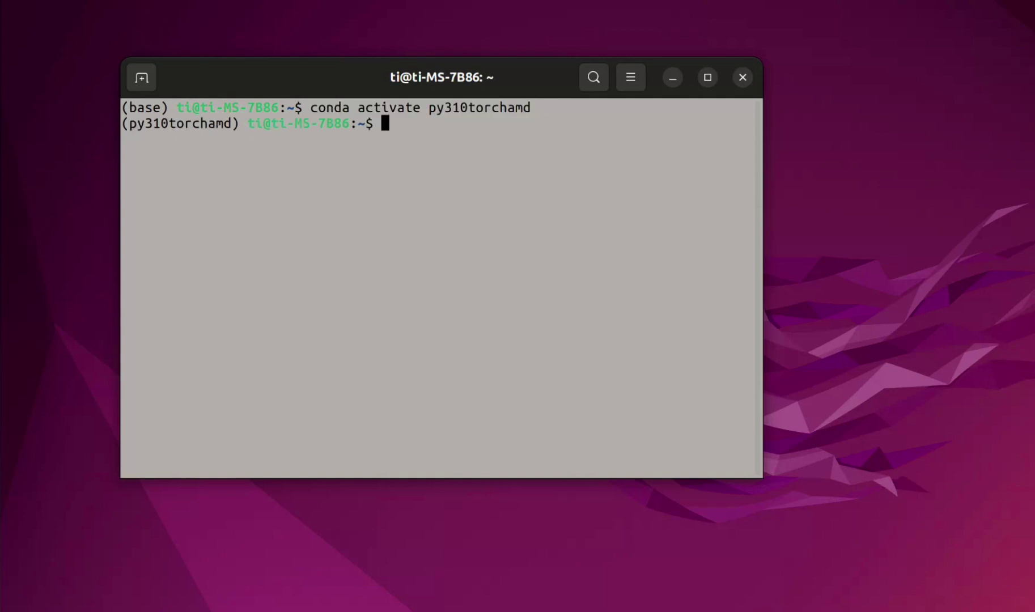
text(conda)
key(BackSpace)
key(BackSpace)
key(BackSpace)
key(BackSpace)
key(BackSpace)
key(BackSpace)
text(pip list)
key(Return)
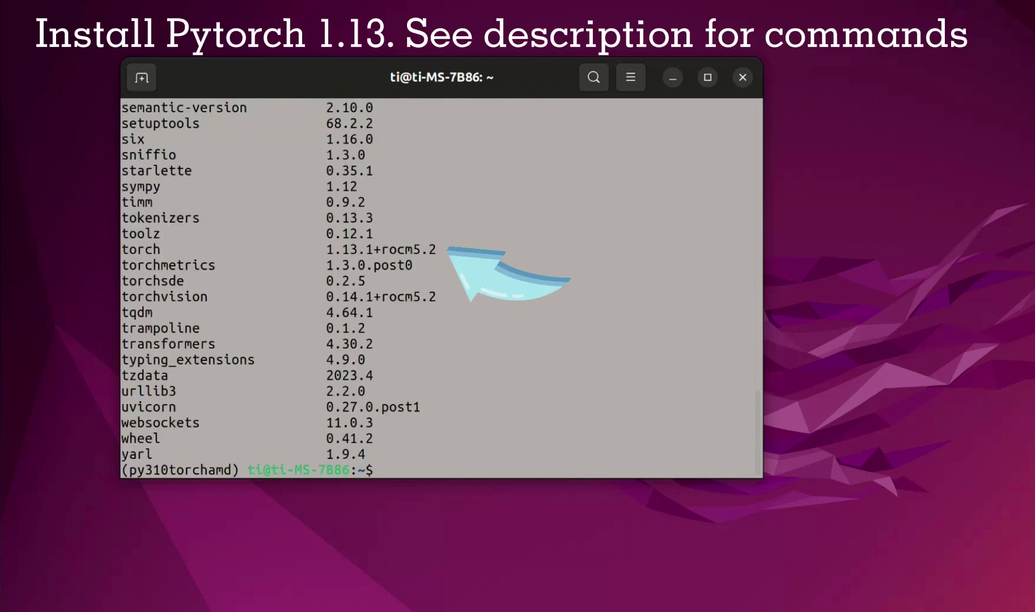
Step: Examine the torch version in the package list, dismissing the software update prompt
drag(454, 250, 122, 249)
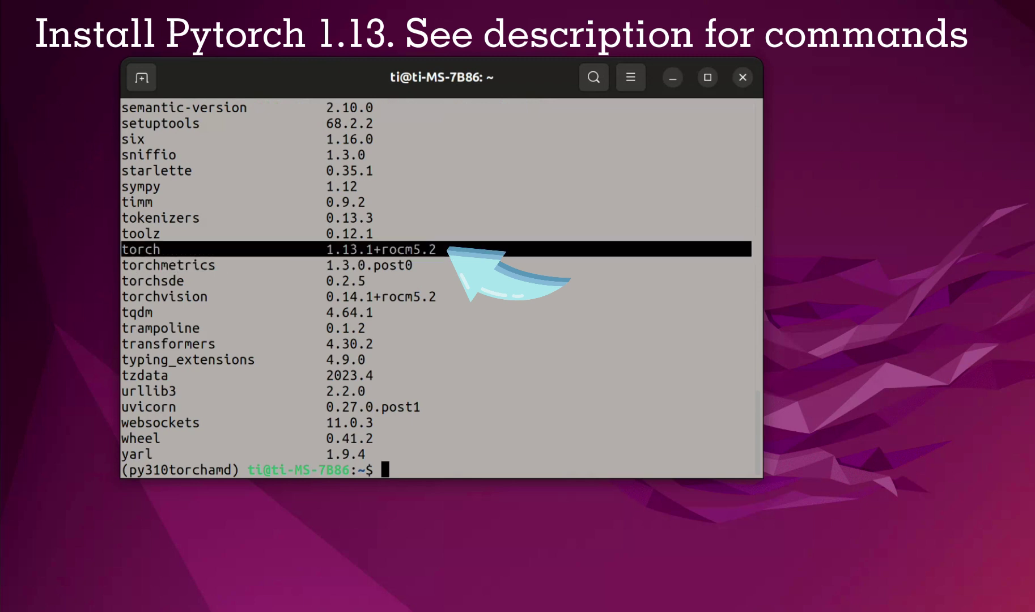
scroll(441, 288, up, 5)
scroll(441, 340, up, 5)
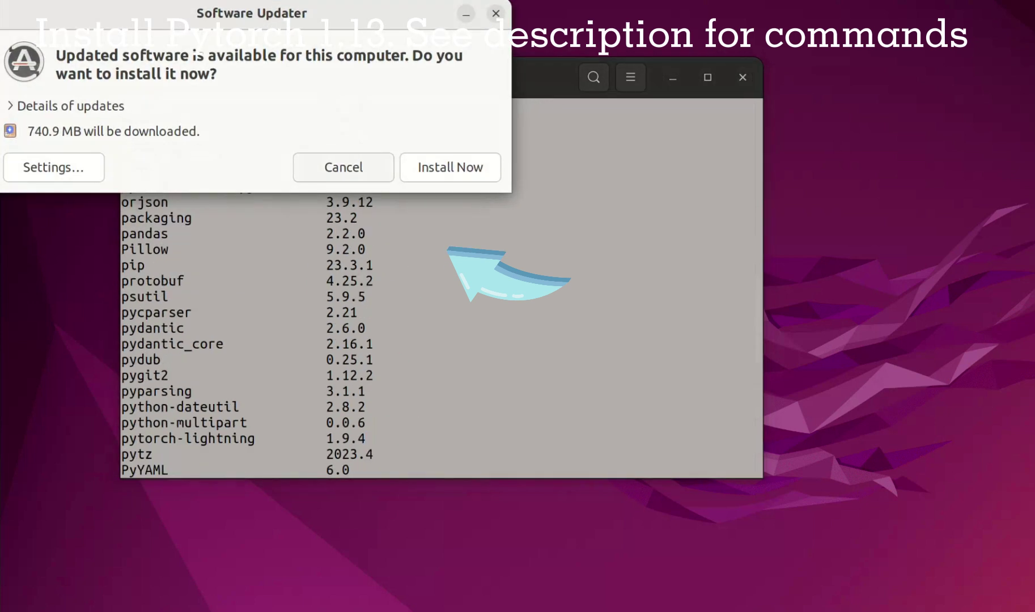
click(343, 167)
scroll(441, 288, down, 10)
click(441, 250)
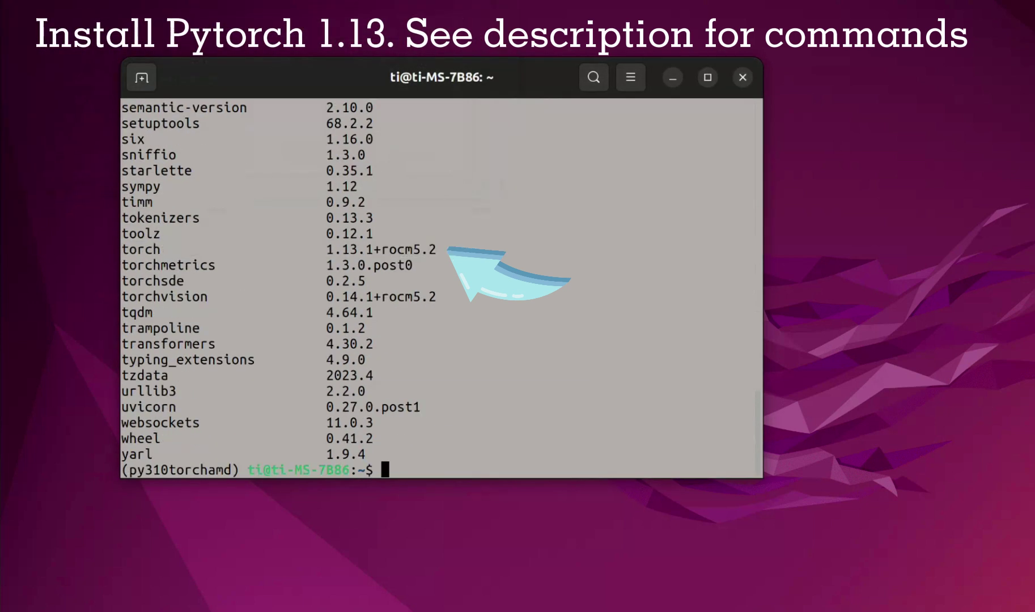
Step: Clear the terminal and change to the Fooocus directory
key(ctrl+l)
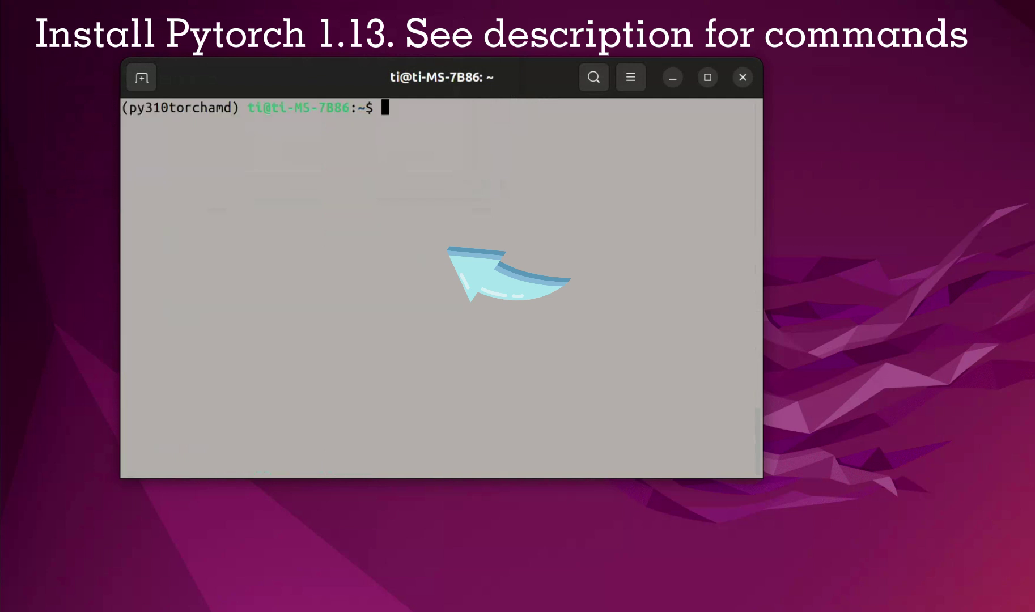
text(cd Fooo)
key(Tab)
key(Return)
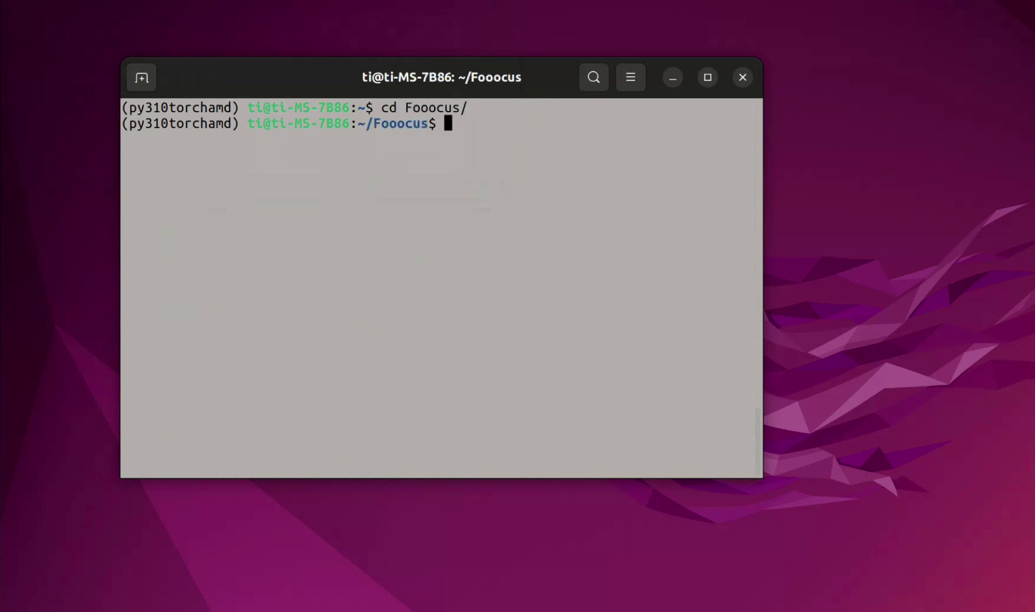
Step: Clear the terminal and launch Fooocus with HSA_OVERRIDE_GFX_VERSION=10.3.0 python entry_with_update.py --all-in-fp32
key(ctrl+l)
text(HSA_OVERRIDE_GFX_VERSION=10.3.0 python entry_with_update.py --all-in-fp32)
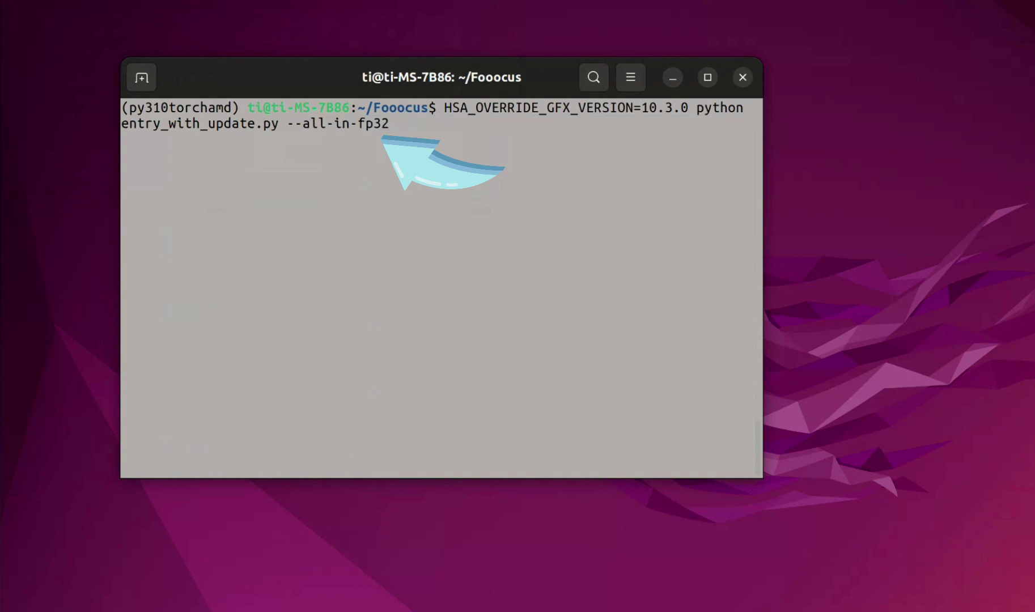
key(Return)
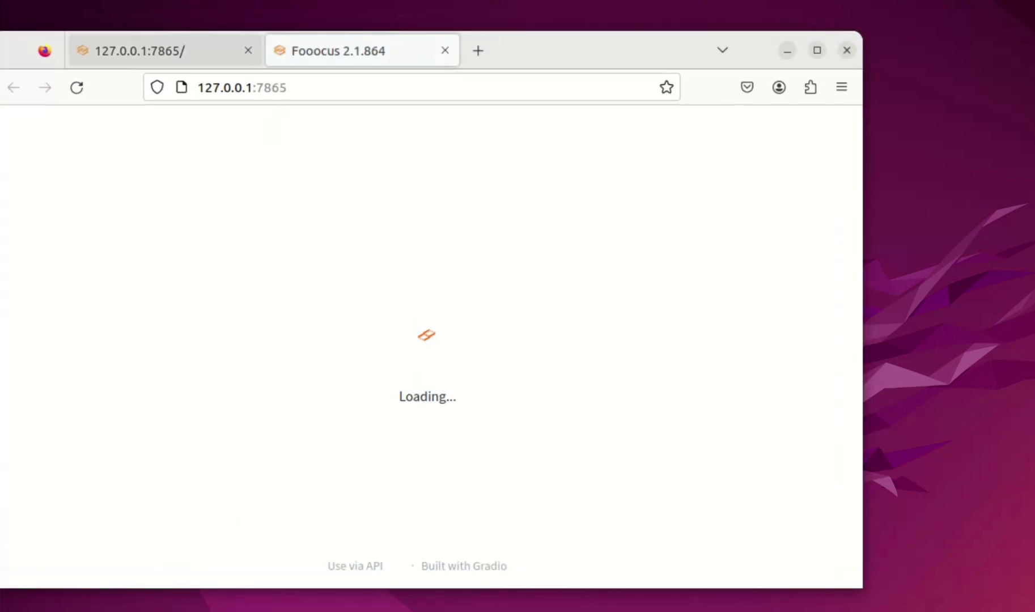
Step: Close the duplicate 127.0.0.1:7865 page, then move the browser aside and shrink the terminal window so both are visible
click(247, 51)
drag(431, 49, 592, 32)
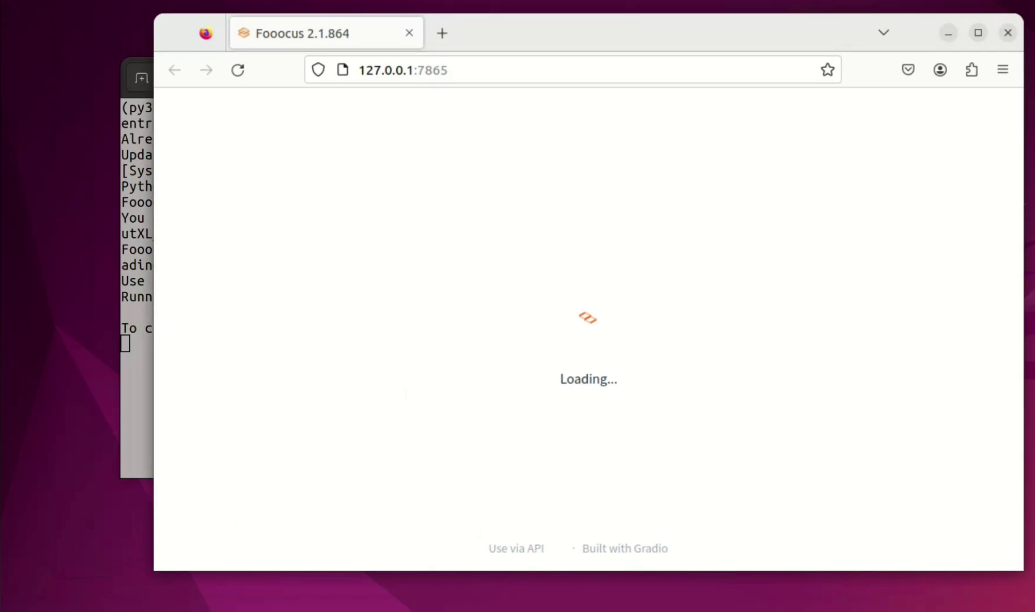
key(alt+Tab)
drag(442, 77, 315, 19)
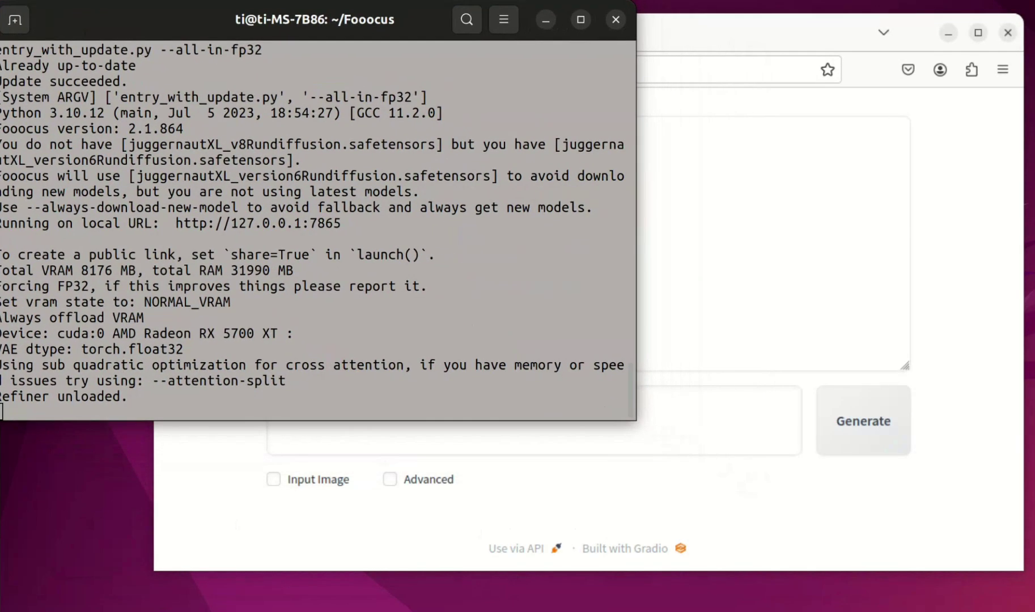
drag(315, 421, 317, 168)
mouse_move(315, 19)
mouse_down()
mouse_move(336, 18)
mouse_move(323, 18)
mouse_up()
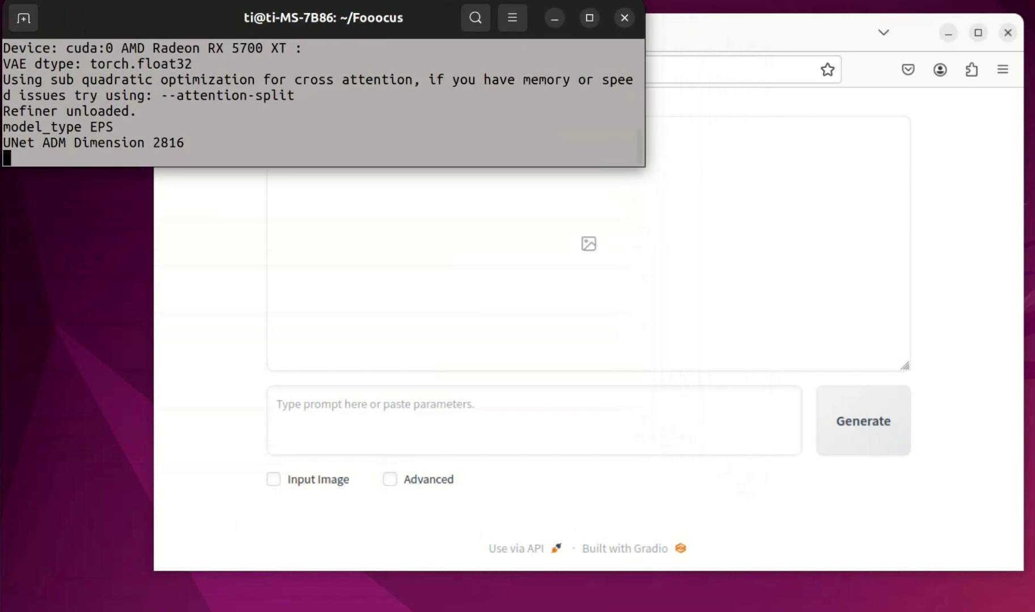
Step: Check the GPU device and the VAE dtype in the Fooocus startup log
drag(113, 48, 287, 49)
click(287, 48)
drag(89, 64, 193, 64)
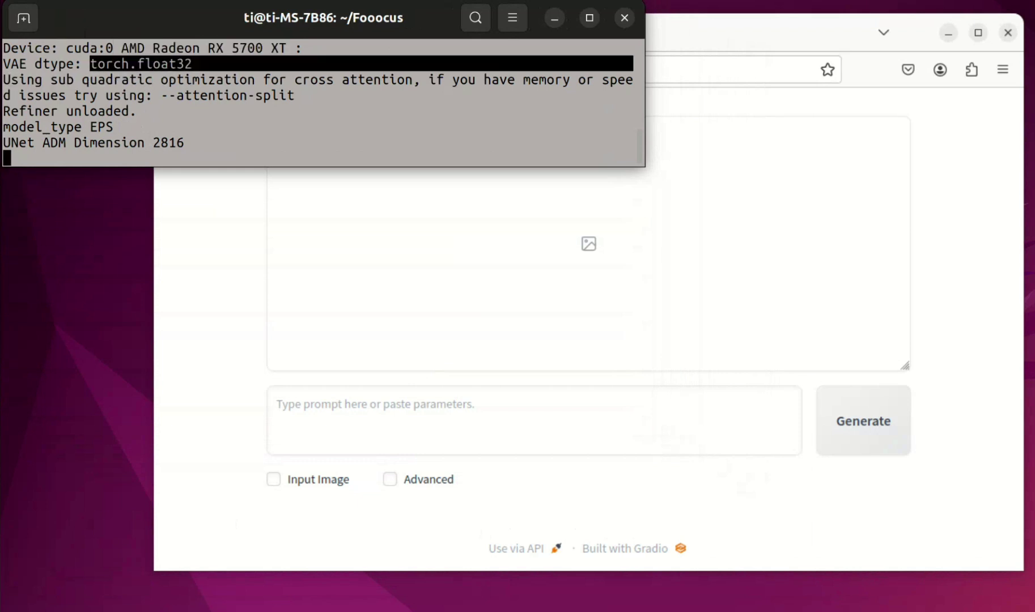
click(193, 64)
Step: Bring the Fooocus page forward, show its advanced options and set the performance to Extreme Speed
click(765, 32)
drag(765, 32, 776, 73)
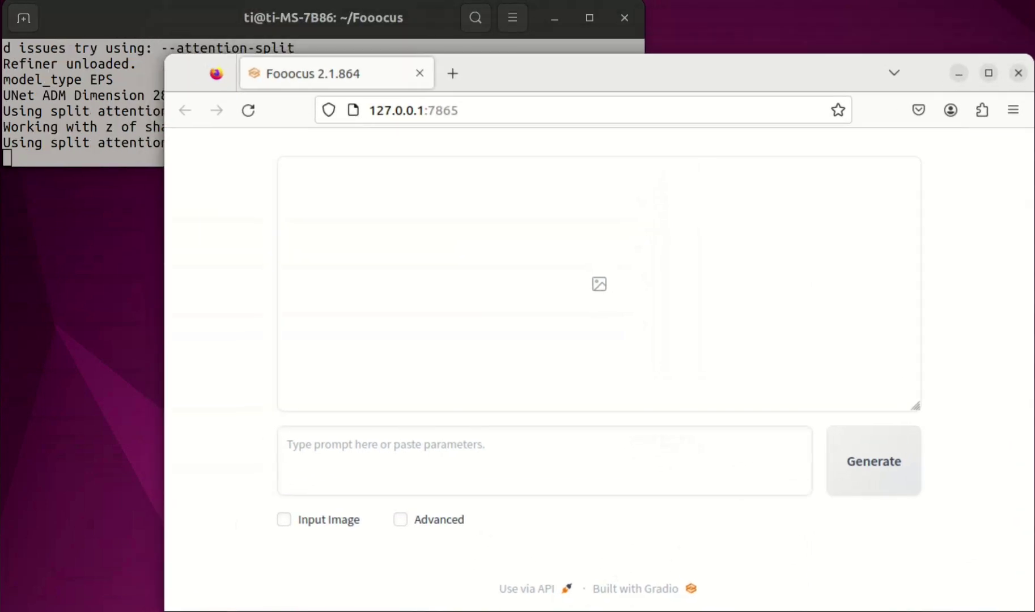
click(400, 519)
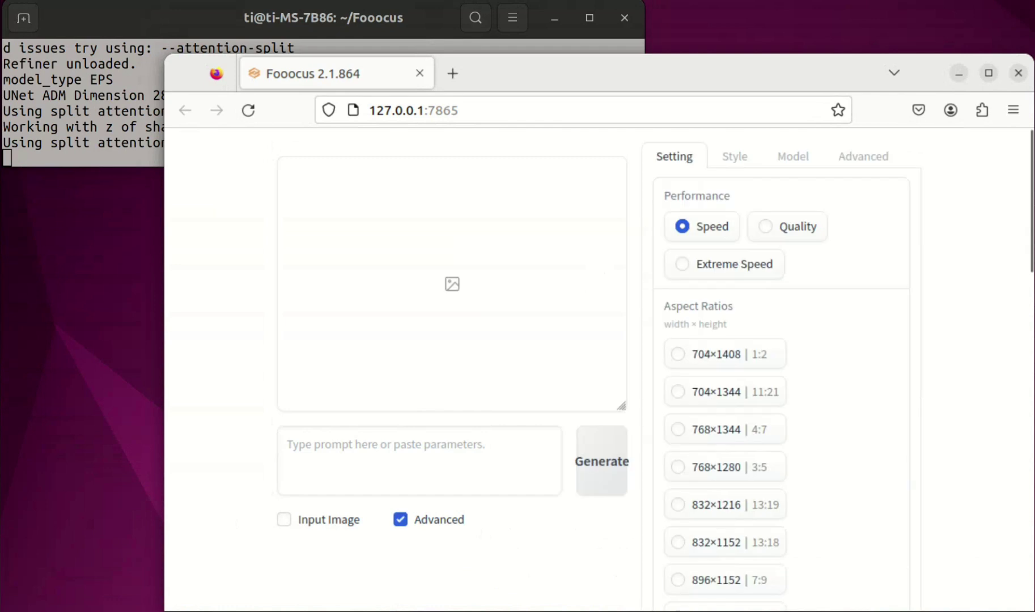
scroll(595, 374, down, 2)
scroll(596, 374, up, 2)
scroll(598, 369, down, 2)
click(681, 164)
Step: Set the image number to 1 below the aspect ratio list
scroll(682, 164, down, 15)
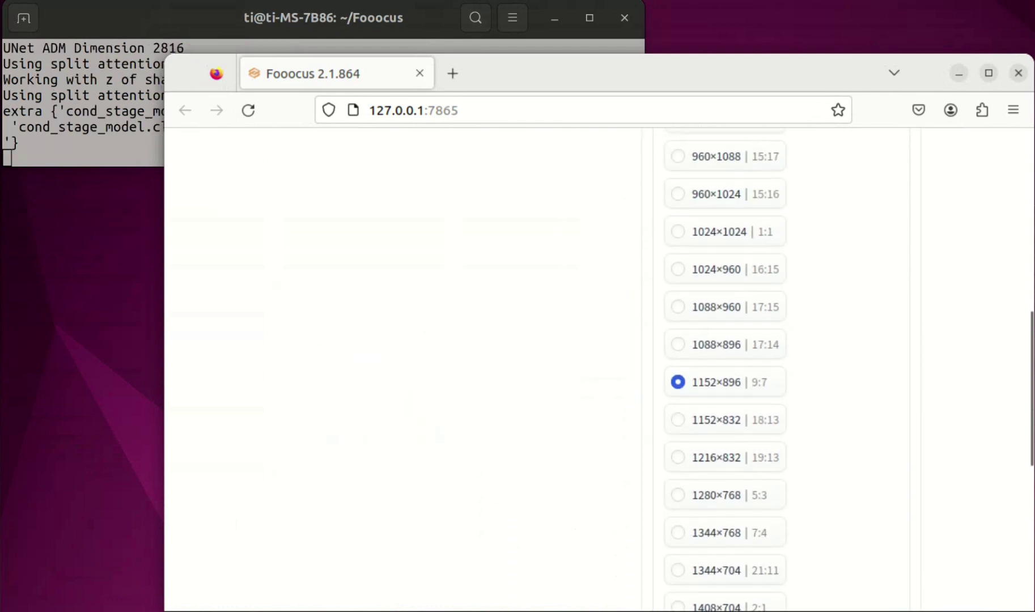
scroll(782, 369, down, 5)
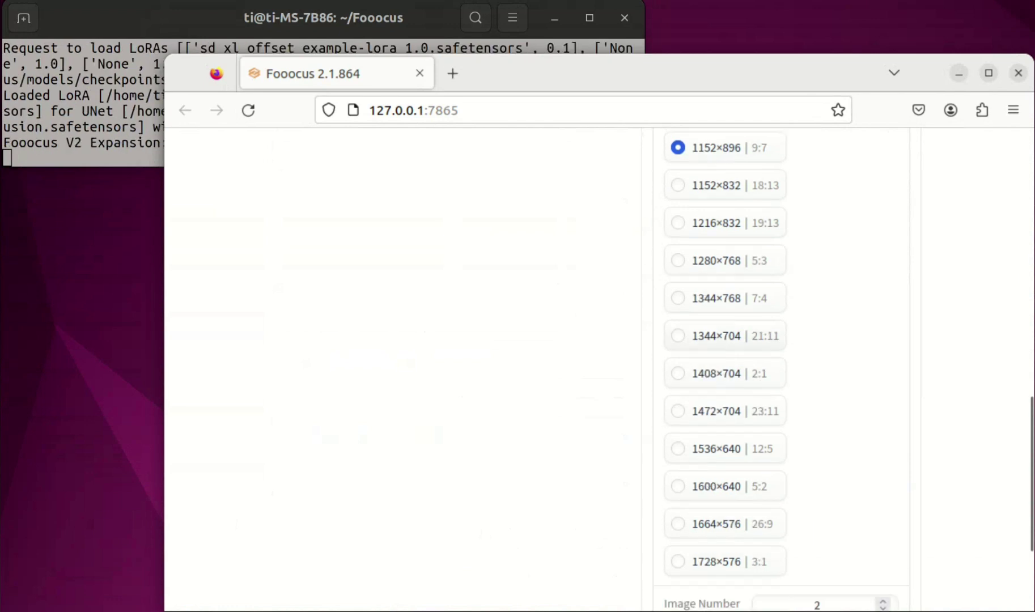
drag(679, 465, 666, 464)
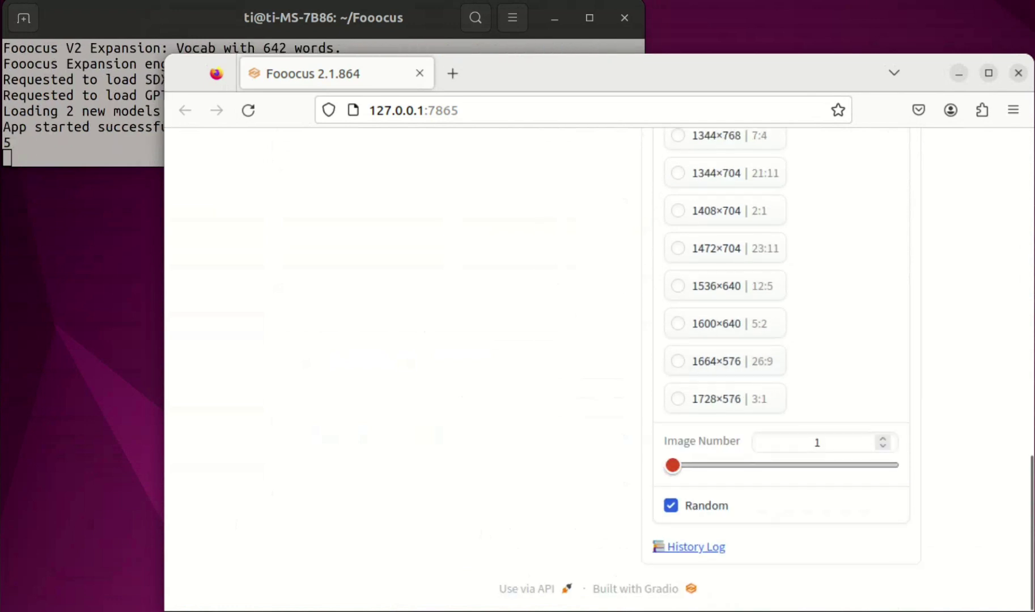
Step: Enter the prompt "lake house" and generate the image
scroll(598, 369, up, 15)
scroll(598, 369, up, 2)
click(287, 444)
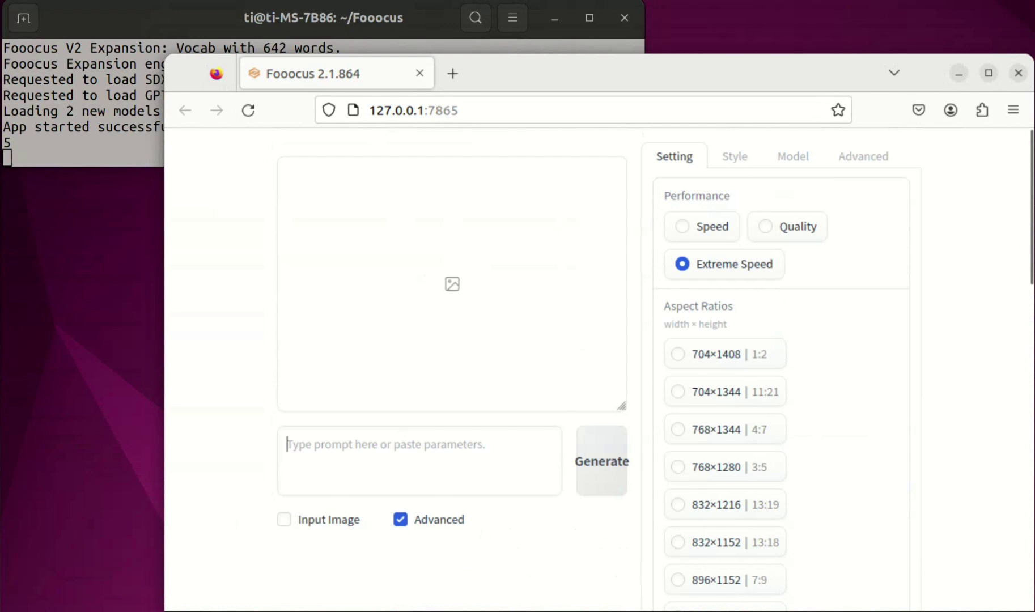
text(lake house)
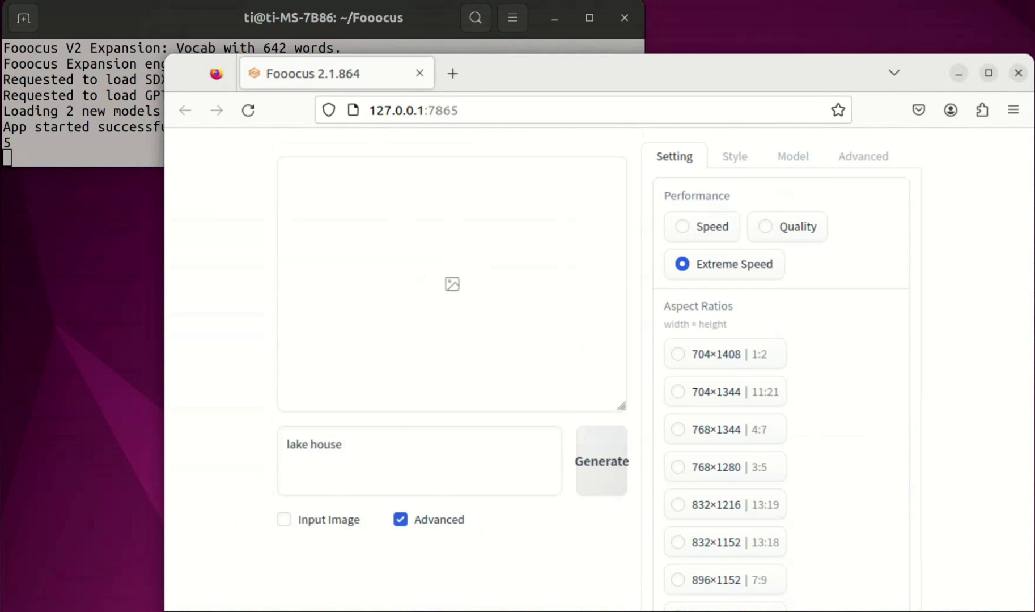
key(ctrl+Return)
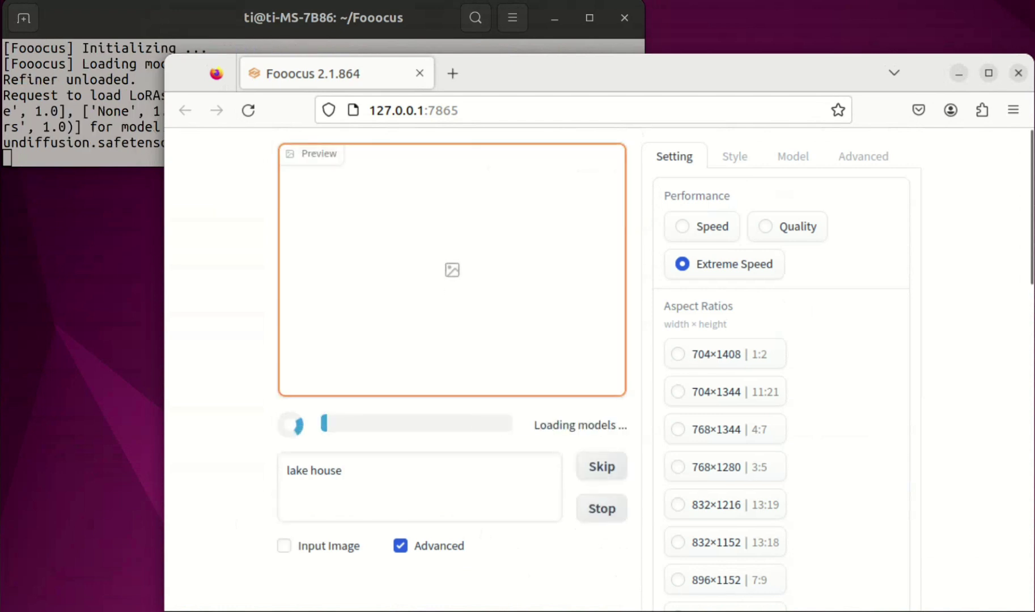
Step: Examine the GPU 0 row in the rocm-smi monitor and the total time in the generation log
key(alt+Tab)
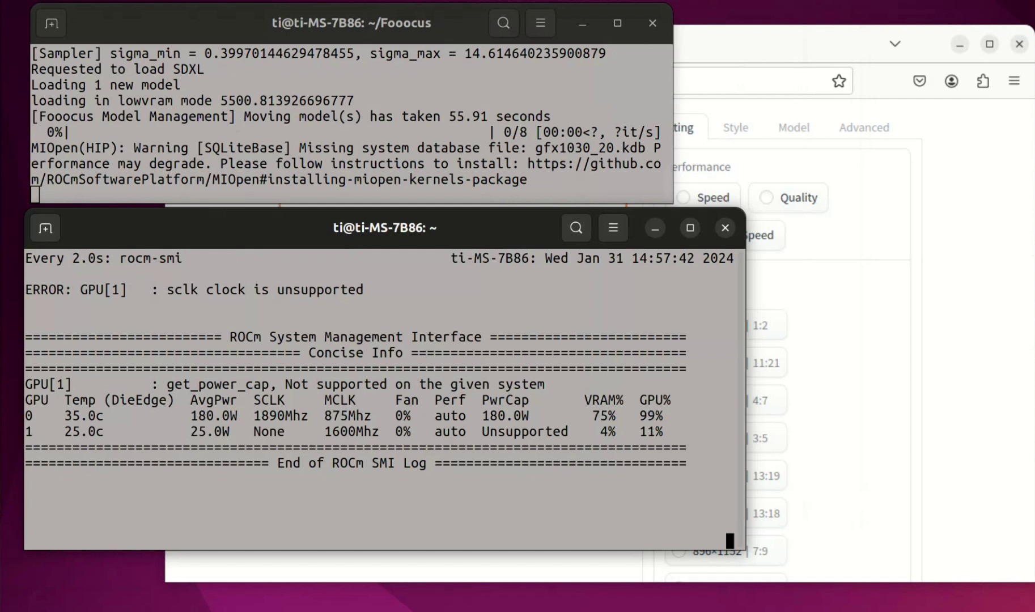
drag(662, 415, 128, 415)
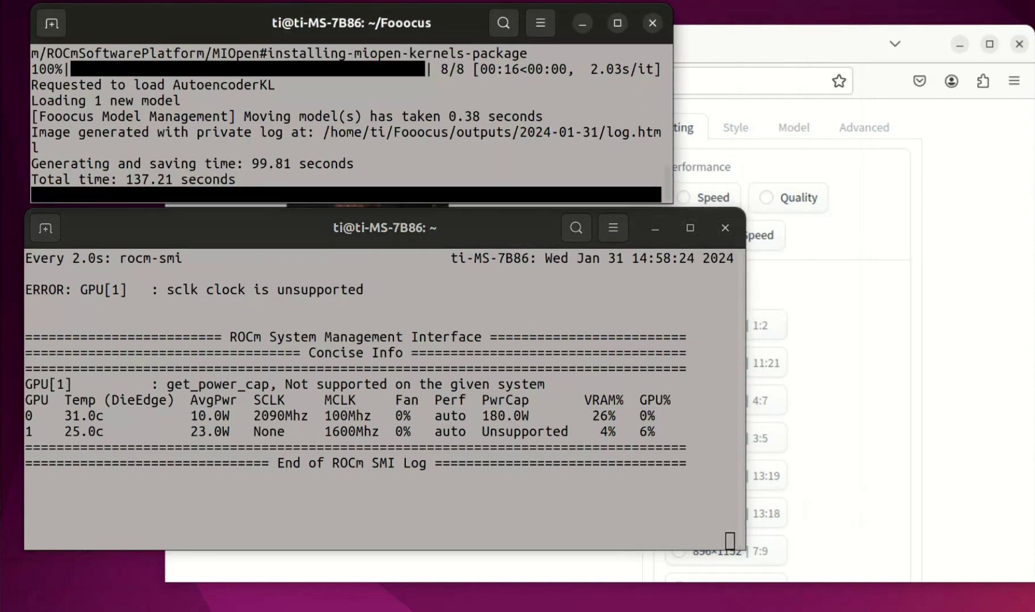
mouse_move(243, 194)
mouse_down()
mouse_move(126, 179)
mouse_move(244, 179)
mouse_up()
Step: Return to the Fooocus page, view the Extreme Speed lake house image enlarged and close the enlarged view
key(alt+Tab)
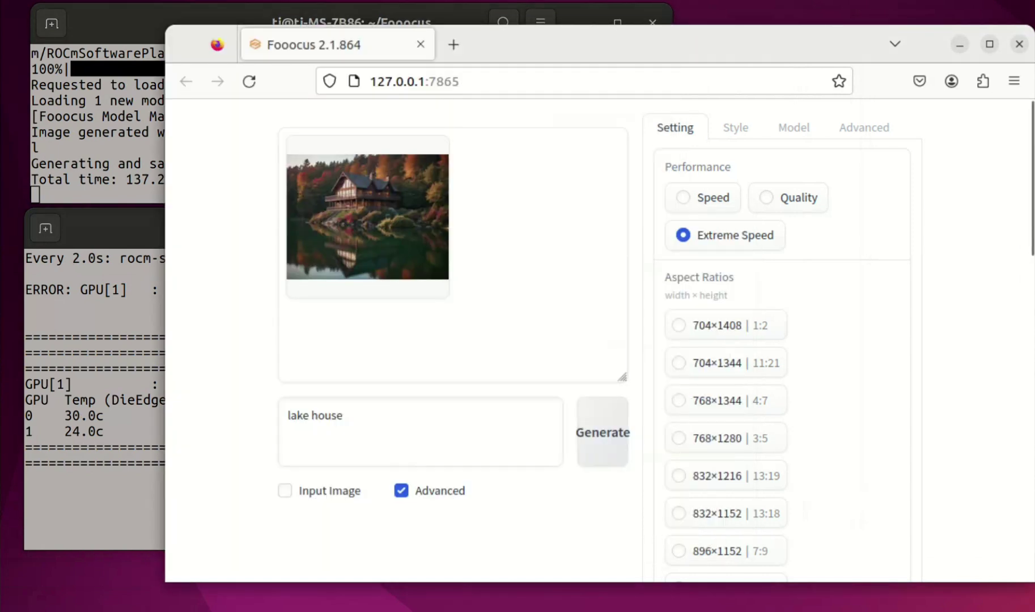
click(368, 217)
click(368, 217)
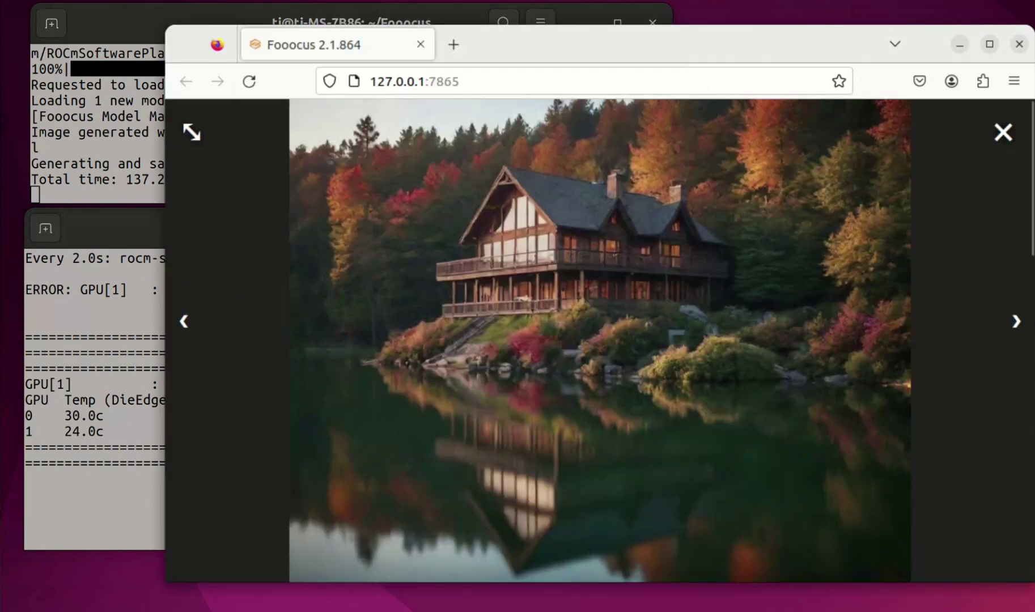
key(Escape)
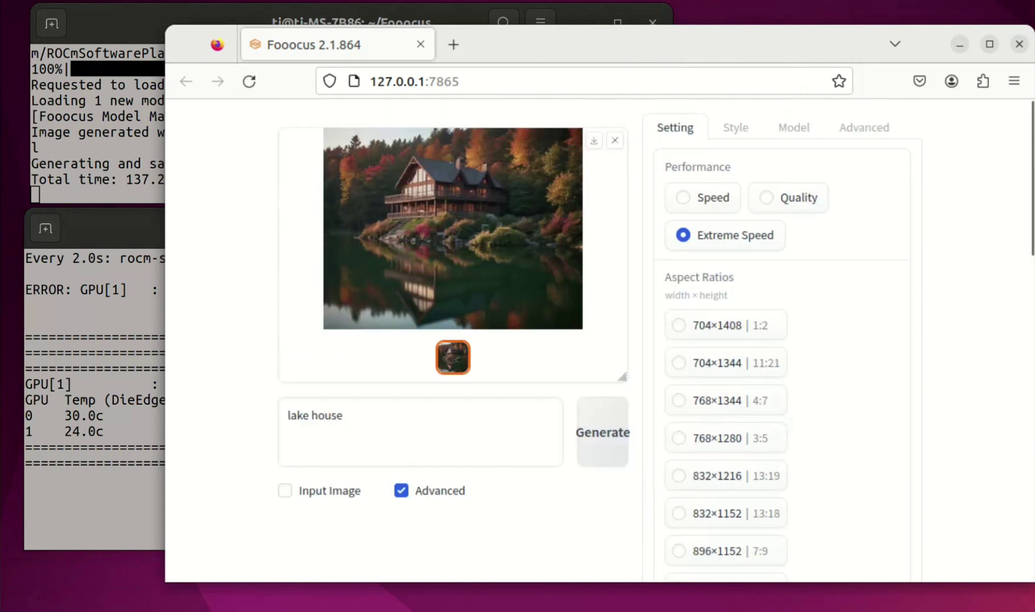
Step: Set the performance to Speed and generate the lake house image again
click(702, 198)
click(603, 432)
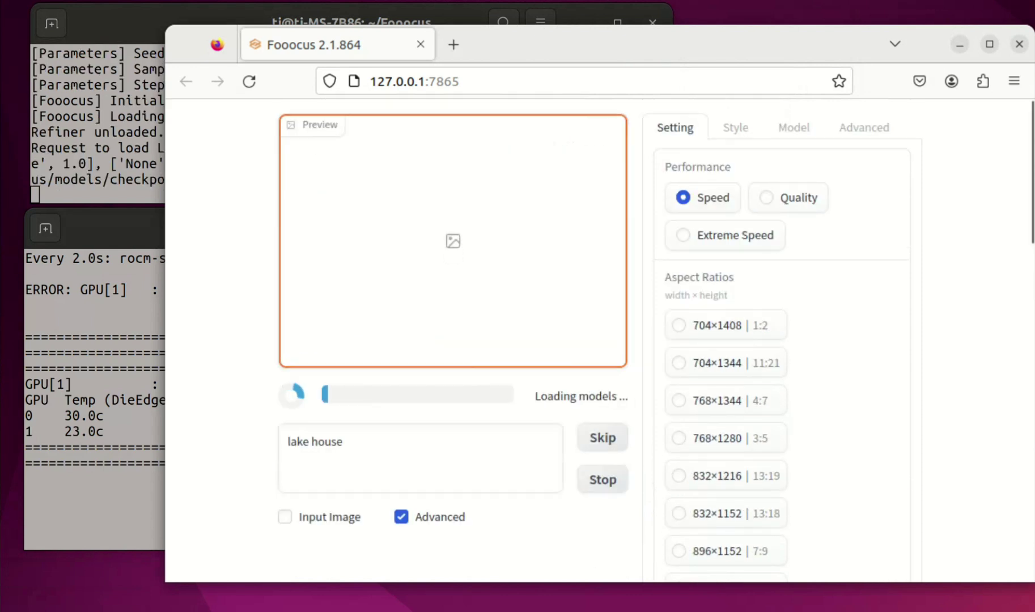
Step: Bring the log and rocm-smi terminals forward and check the Speed run's total time
click(96, 116)
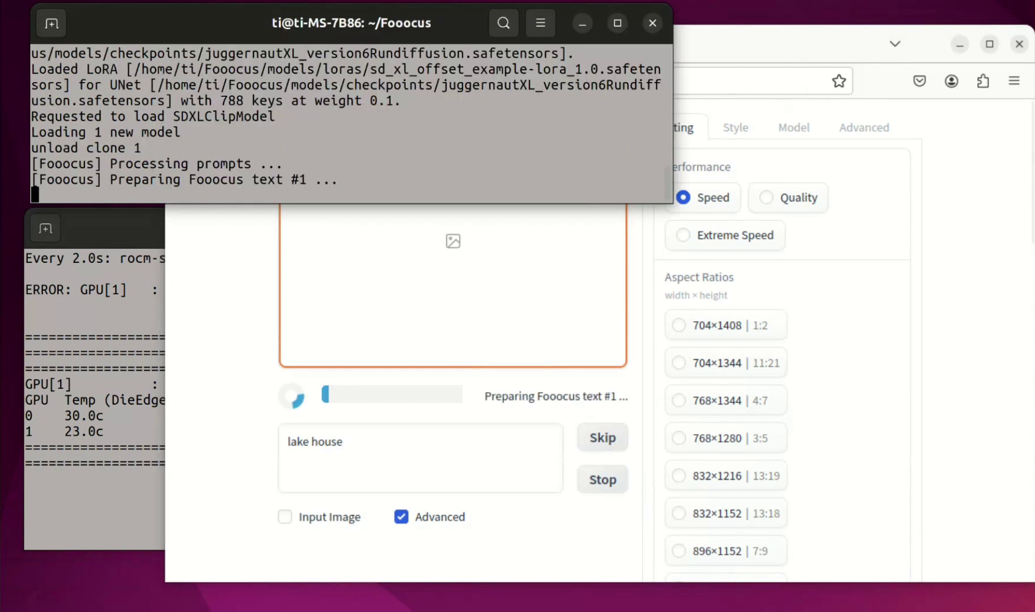
click(94, 341)
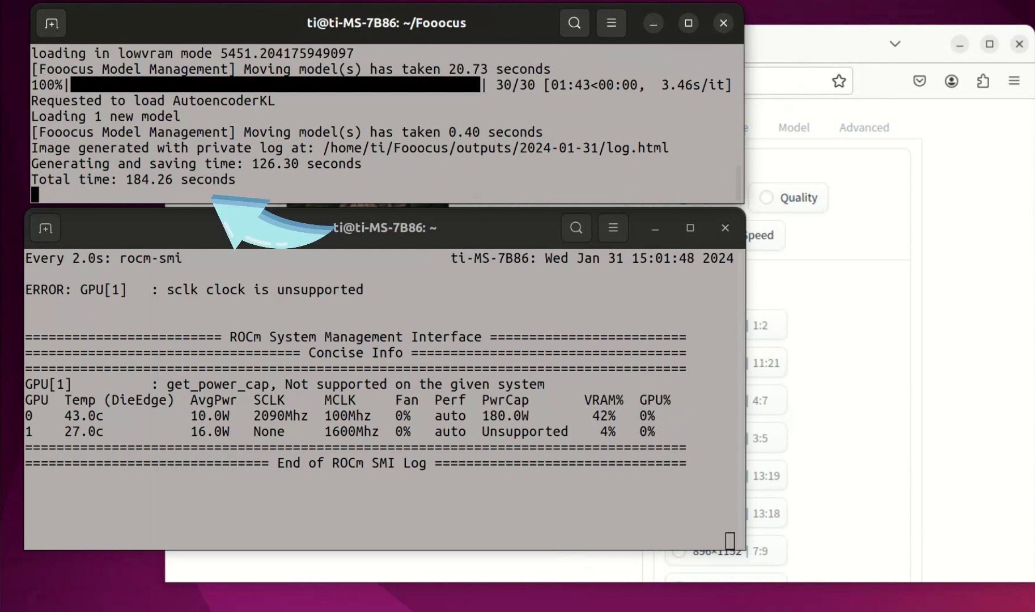
drag(125, 179, 236, 179)
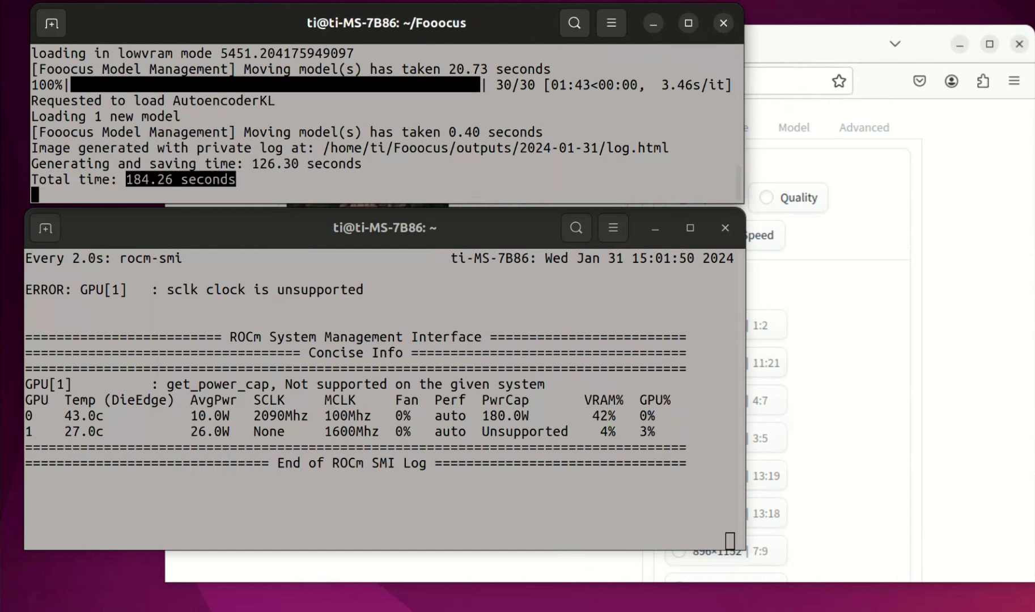
Step: Return to the Fooocus page and view the image from the Speed run enlarged
click(809, 46)
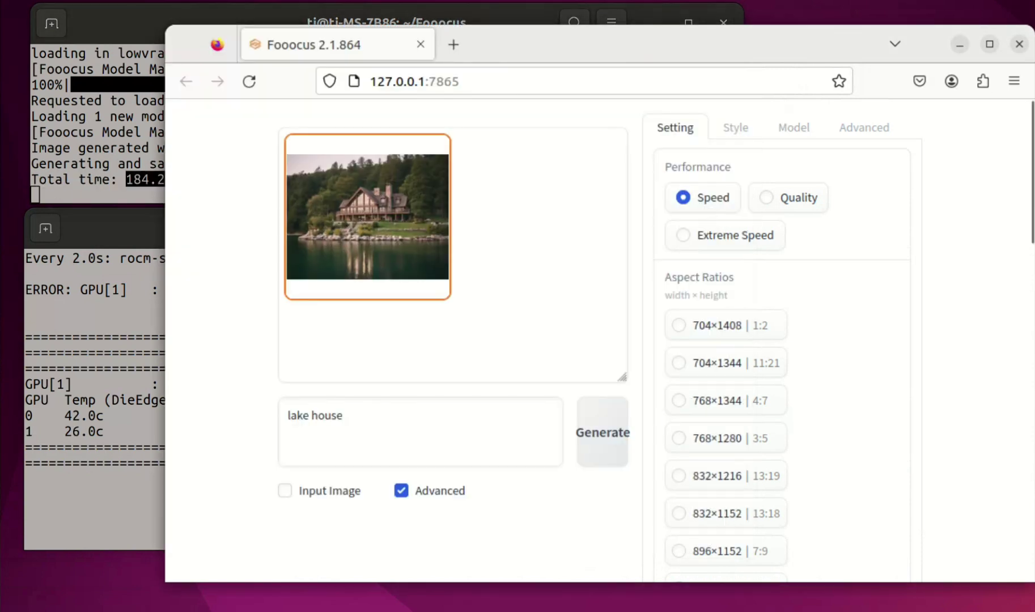
click(368, 216)
click(367, 217)
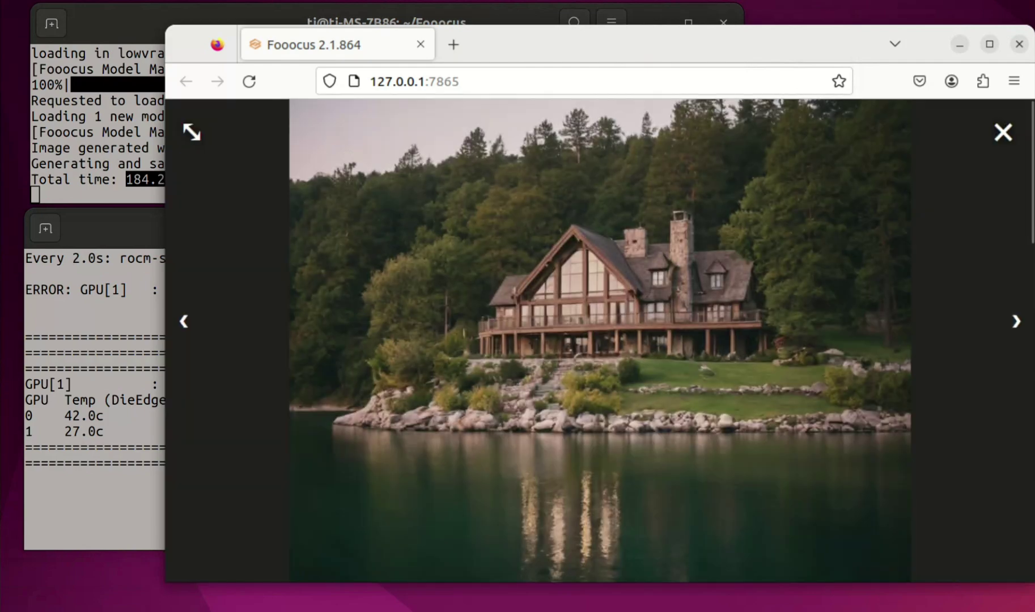